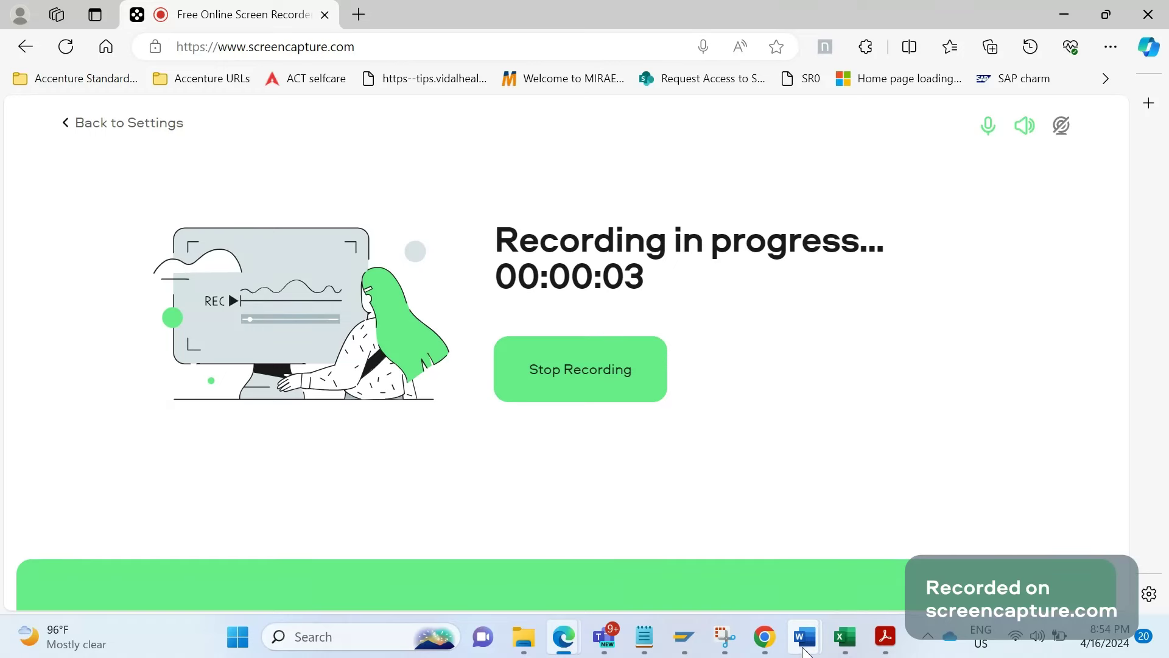
# Switch to the SAP SD Support project Realtime tickets document in Word, showing Ticket 29
pyautogui.moveTo(805, 636)
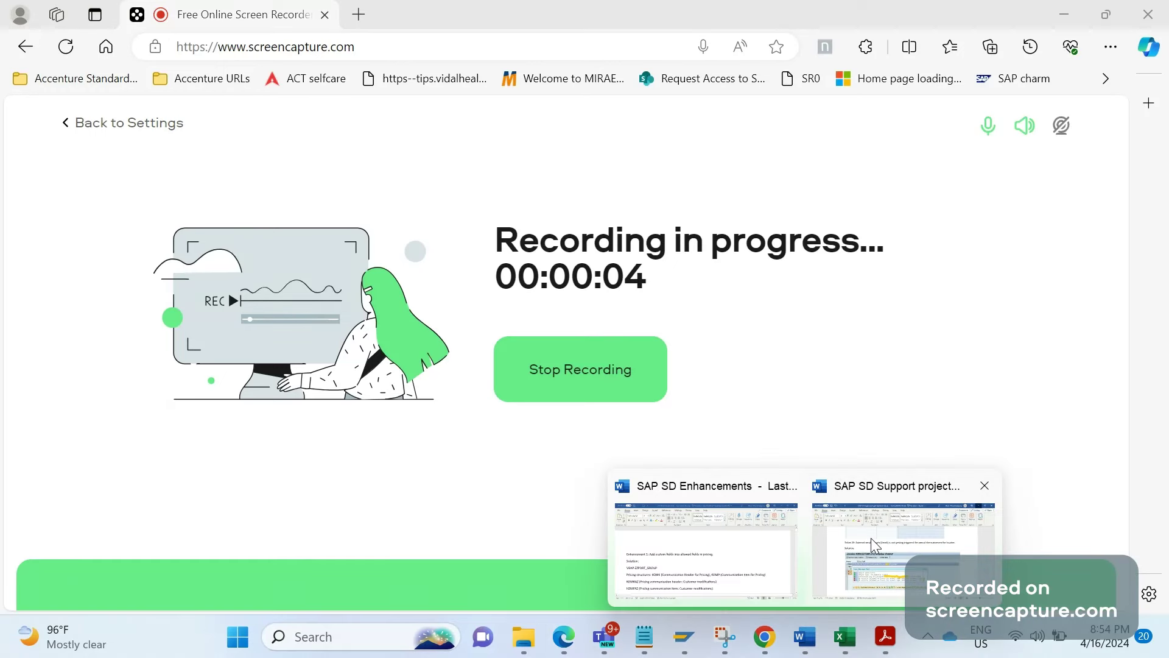
pyautogui.click(870, 539)
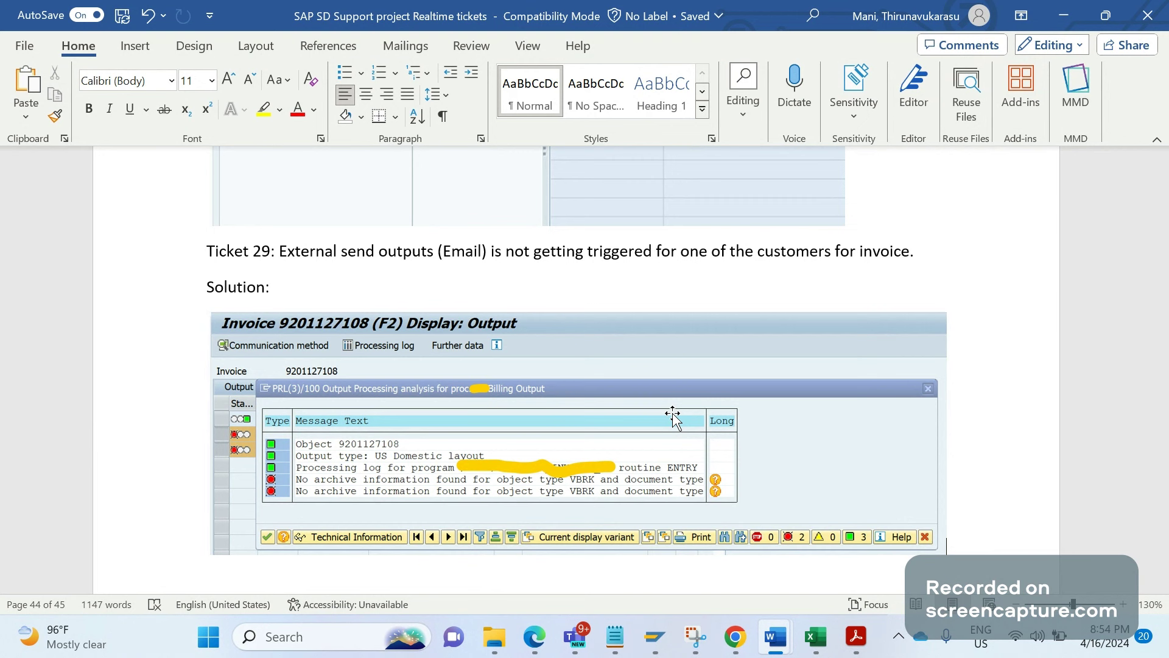
# Add the line 'Medium 5 for external send' below Ticket 29's Solution heading
pyautogui.click(325, 297)
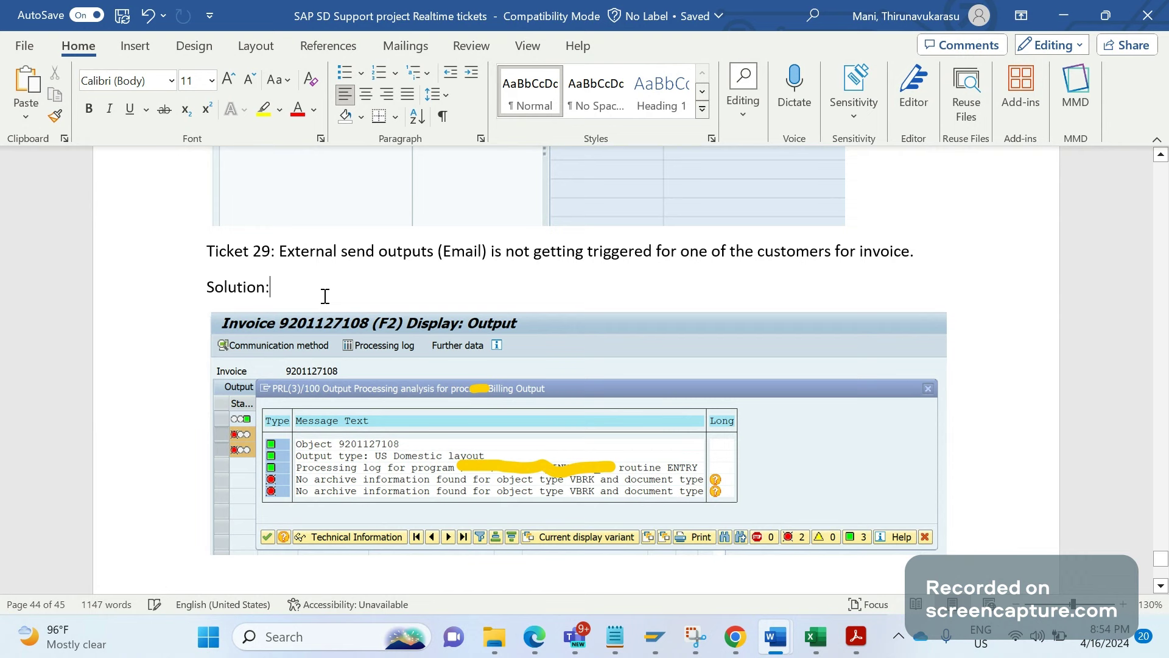
pyautogui.press('Return')
pyautogui.write('Mediuem')
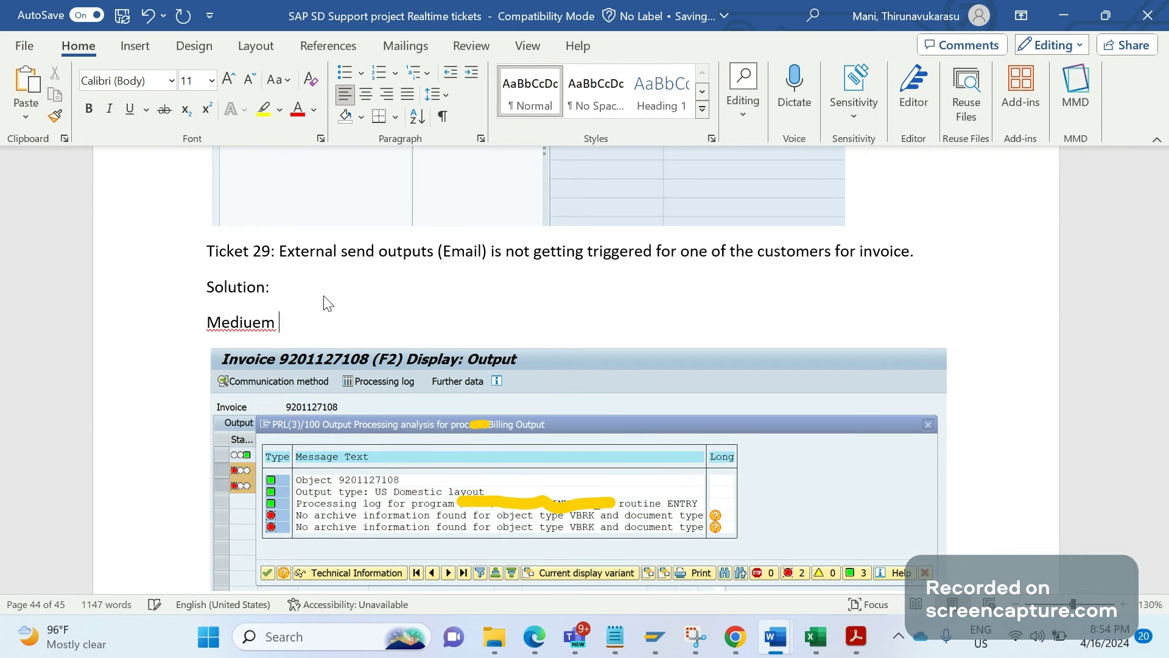
pyautogui.press('BackSpace')
pyautogui.press('BackSpace')
pyautogui.press('BackSpace')
pyautogui.write('m 5 for ex')
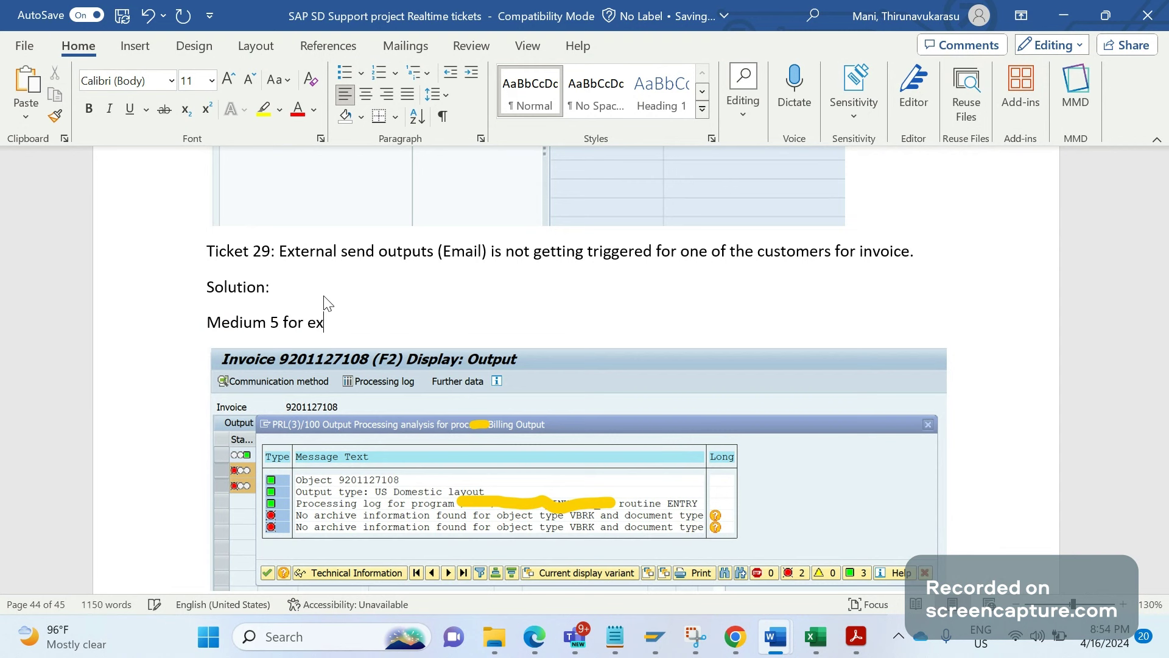
pyautogui.write('ternal send')
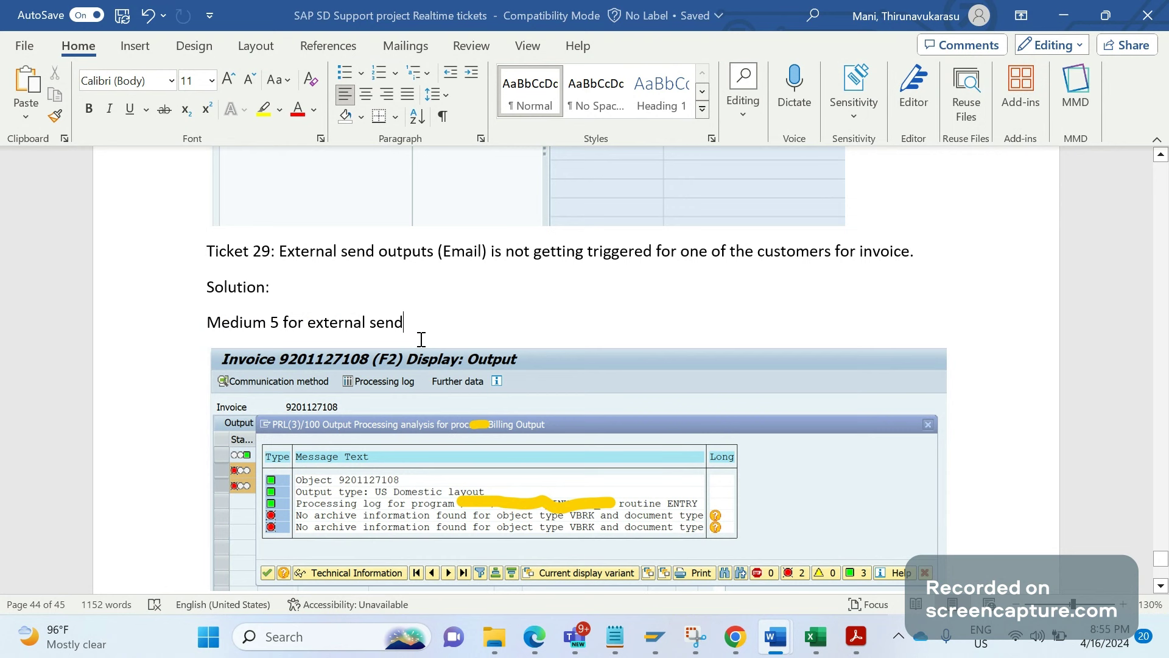
pyautogui.scroll(-3, 389, 436)
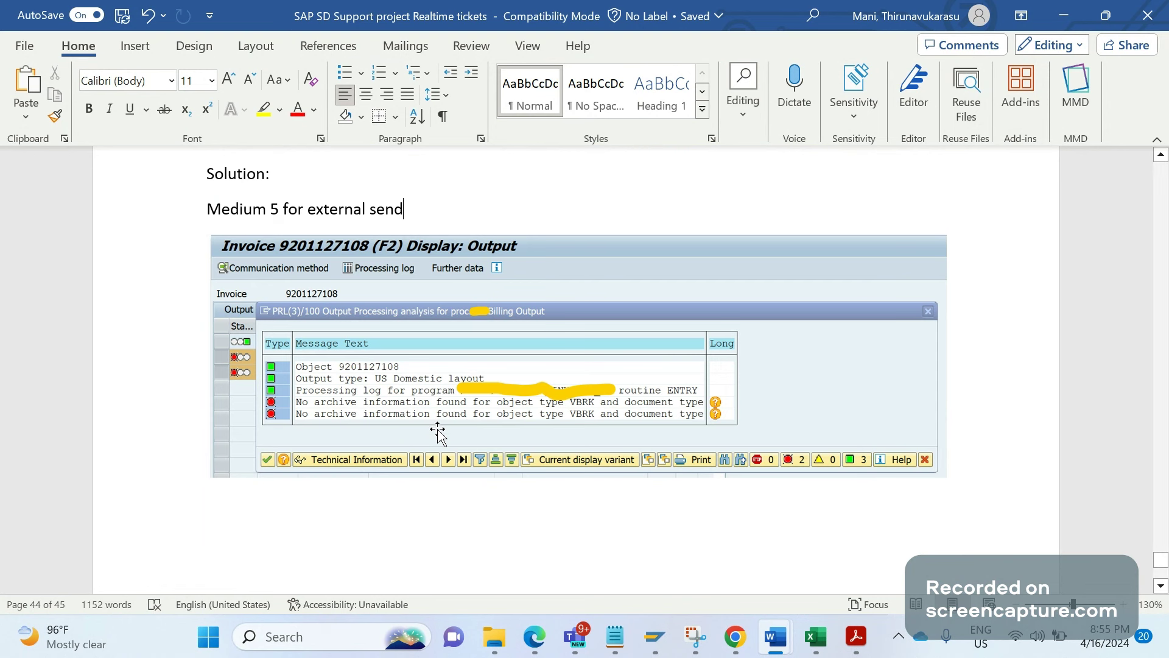
# Scroll through the Ticket 29 note to review the new solution line and screenshot
pyautogui.scroll(-5, 438, 430)
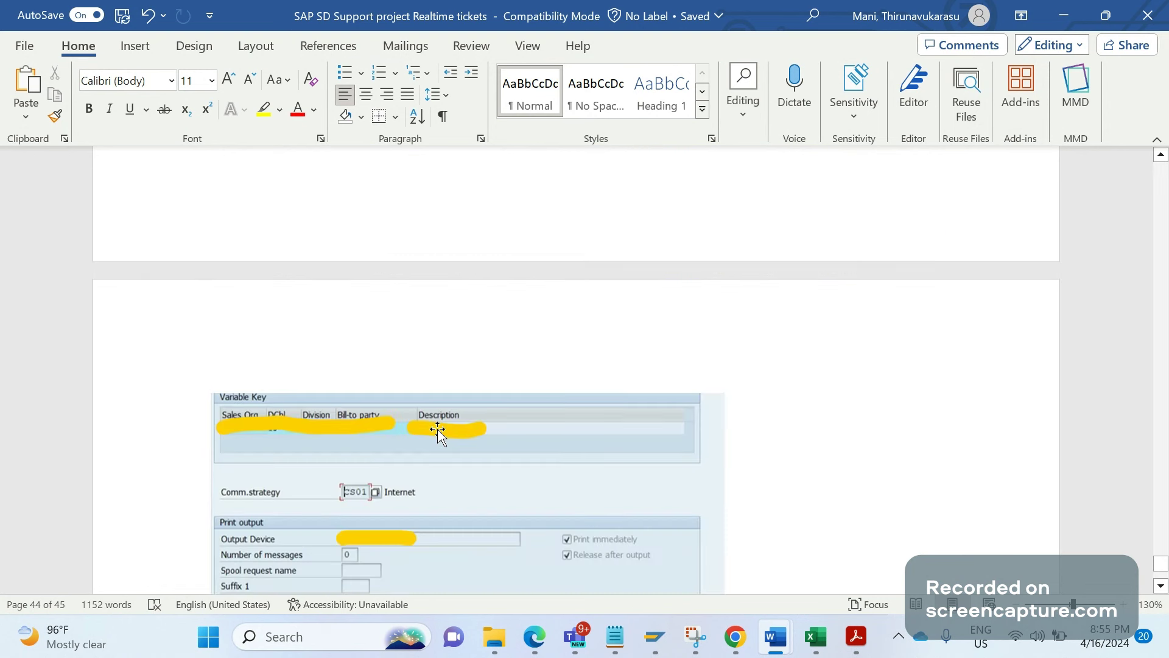
pyautogui.scroll(-4, 438, 430)
pyautogui.scroll(1, 395, 439)
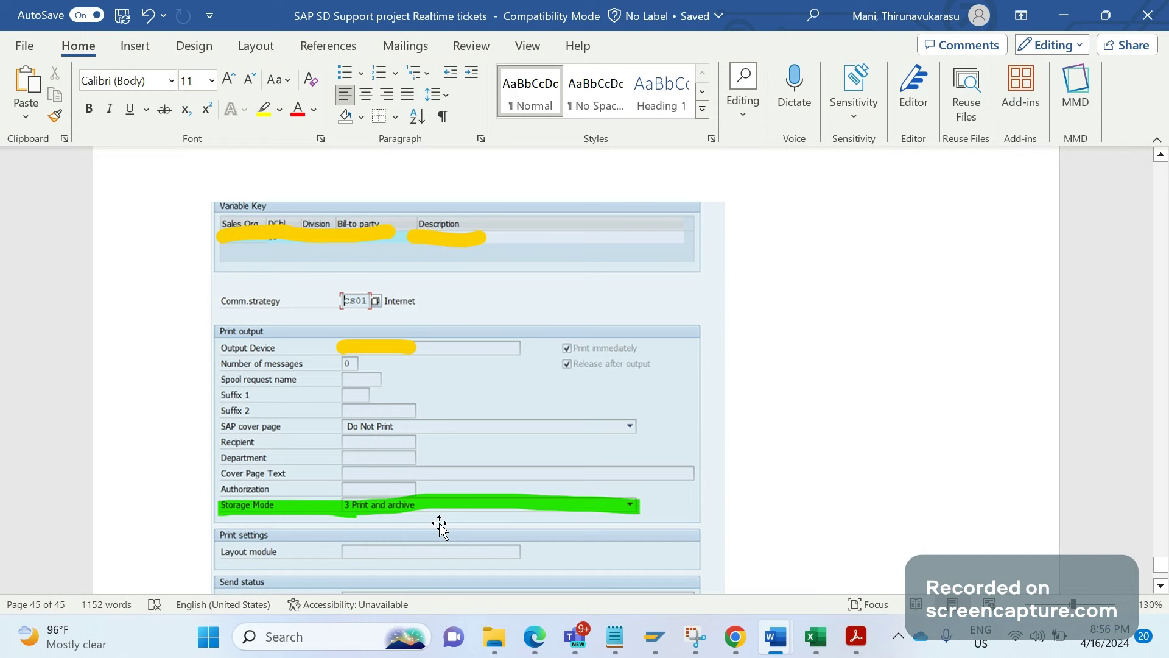
pyautogui.scroll(-3, 439, 524)
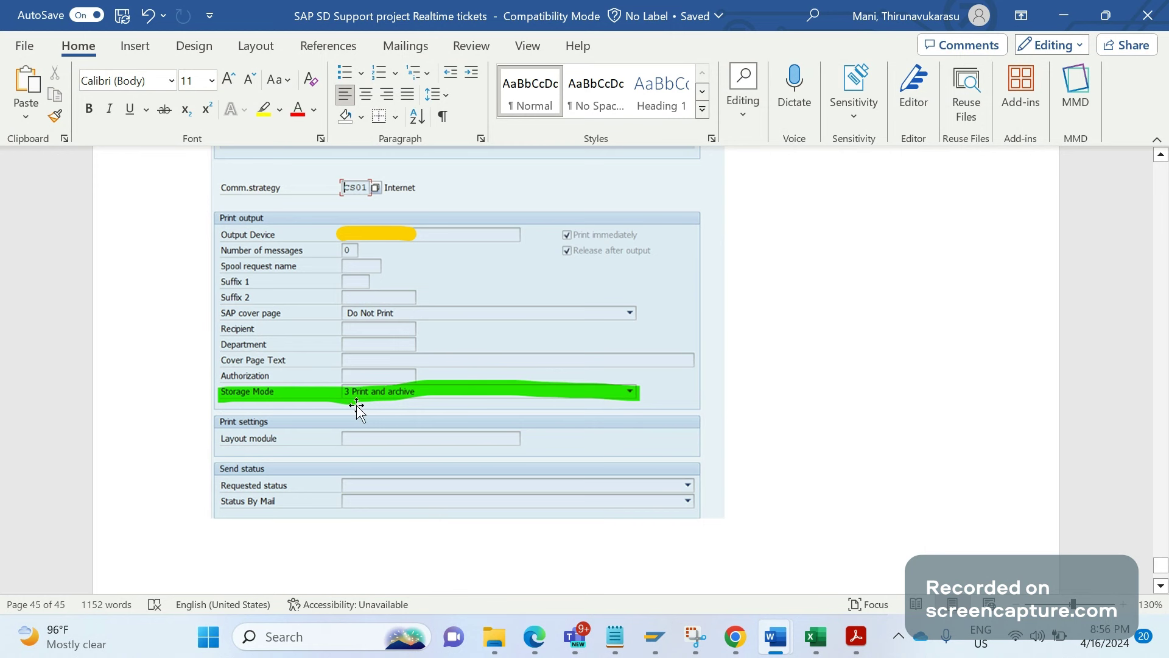
pyautogui.scroll(-3, 426, 426)
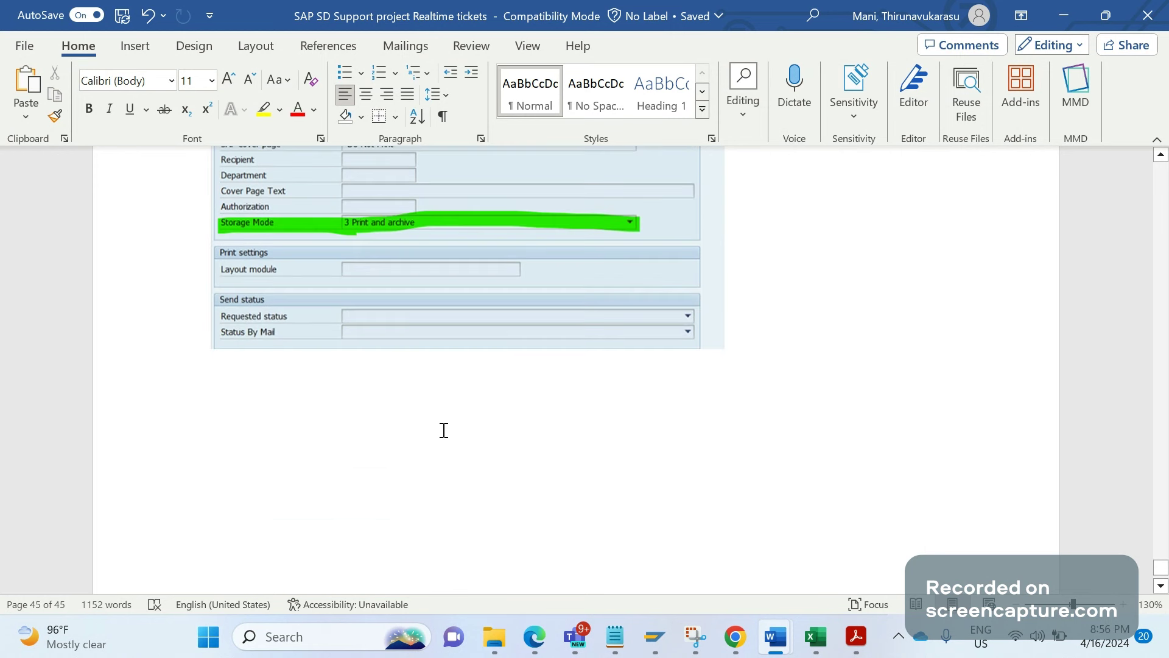
pyautogui.scroll(-4, 444, 430)
pyautogui.scroll(5, 599, 444)
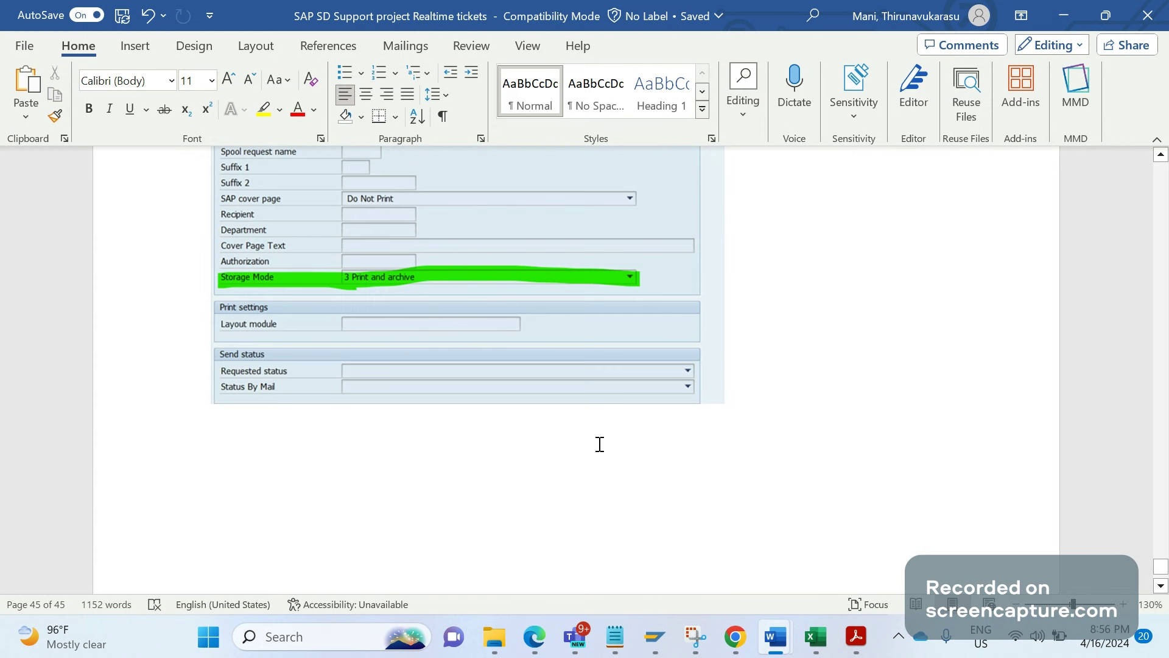
pyautogui.scroll(1, 599, 444)
pyautogui.scroll(1, 353, 387)
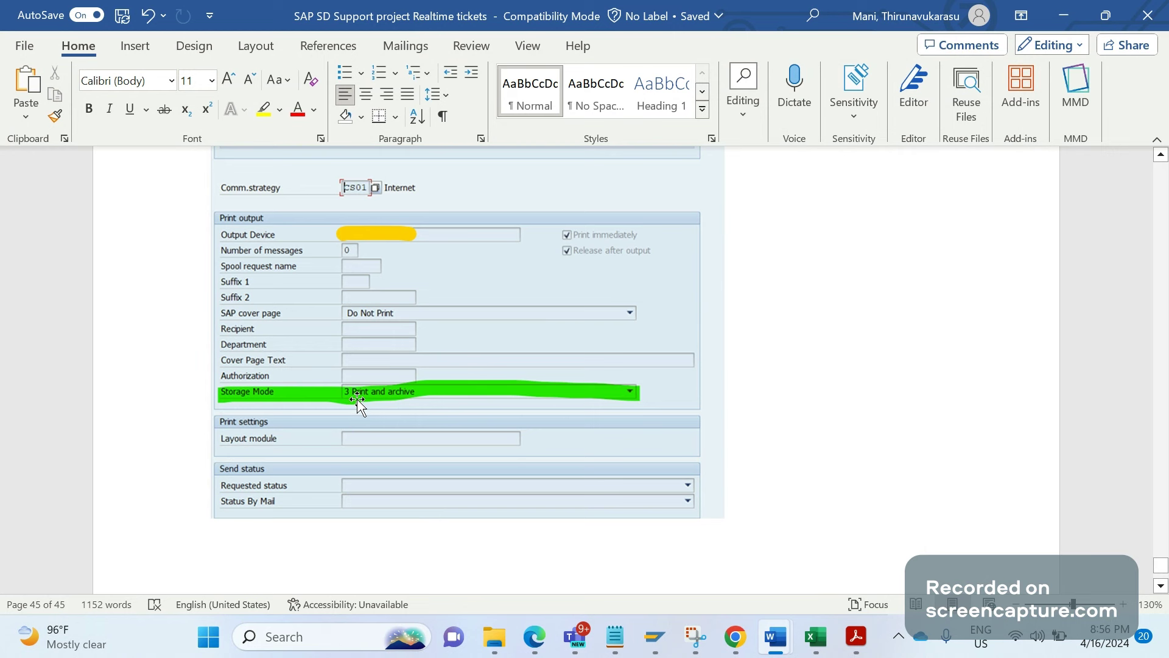
pyautogui.scroll(-7, 358, 402)
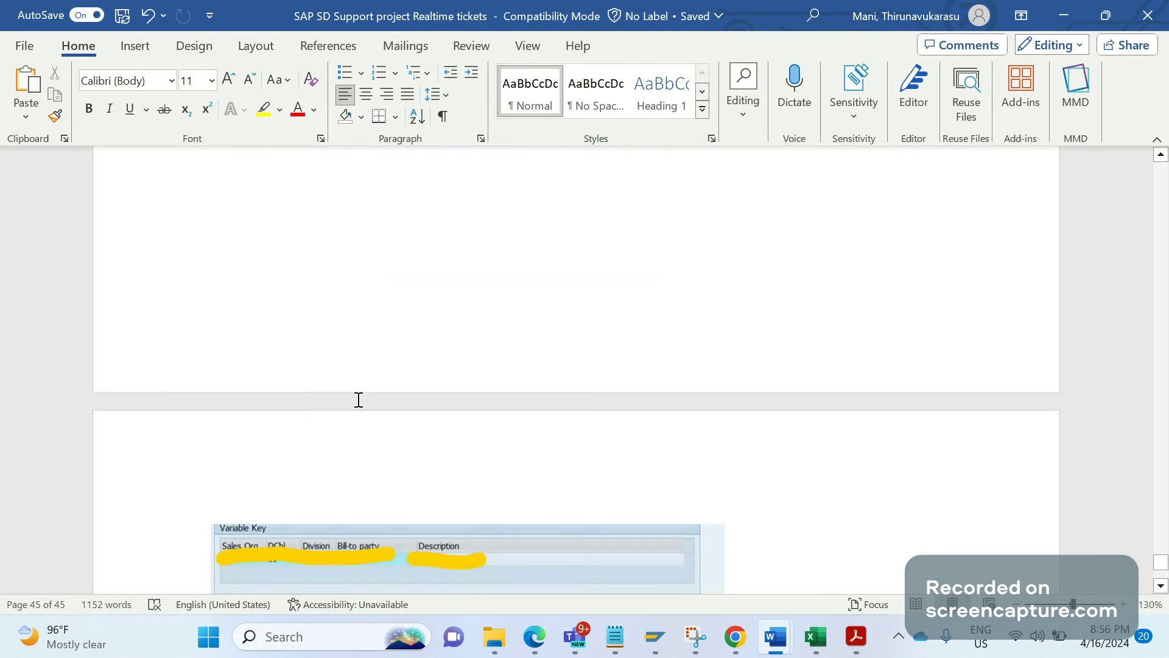
pyautogui.scroll(5, 359, 399)
pyautogui.scroll(1, 359, 400)
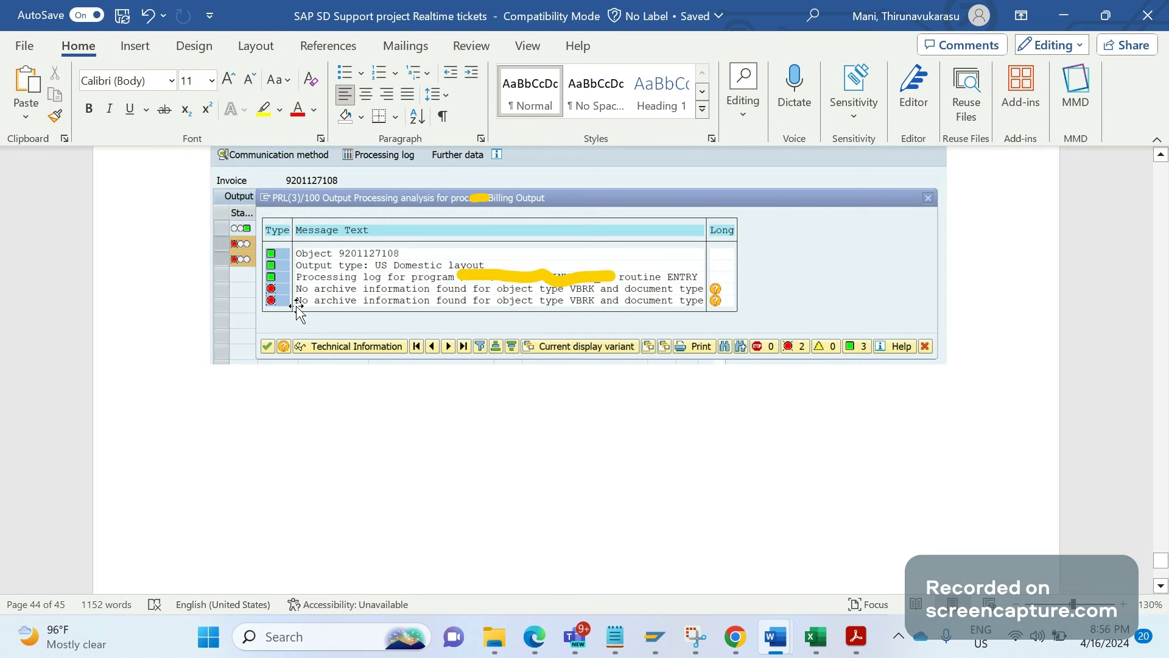
pyautogui.scroll(2, 448, 433)
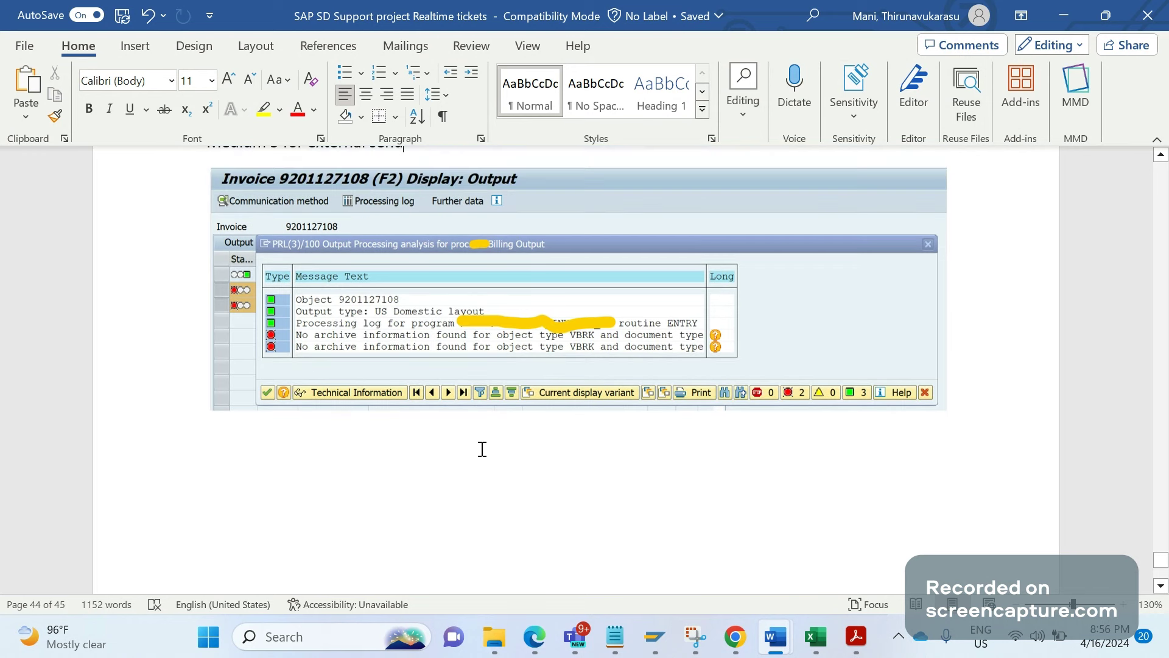
pyautogui.scroll(5, 482, 449)
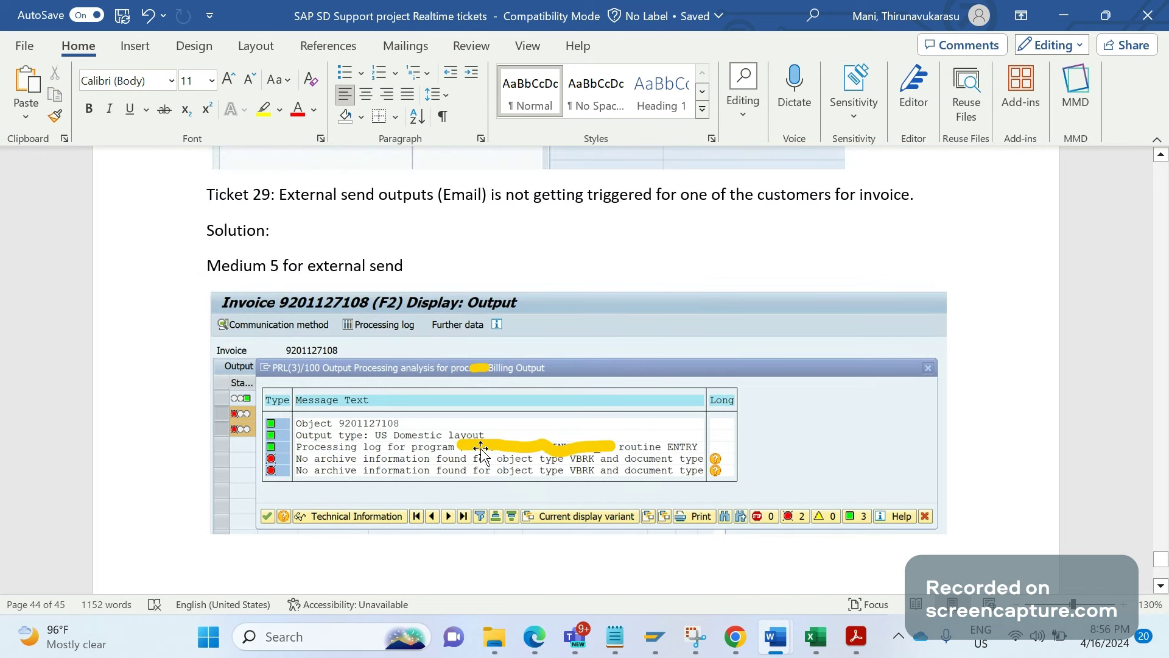
# Return to SAP and run /nvv31 to create Invoice RD00 output condition records
pyautogui.moveTo(654, 636)
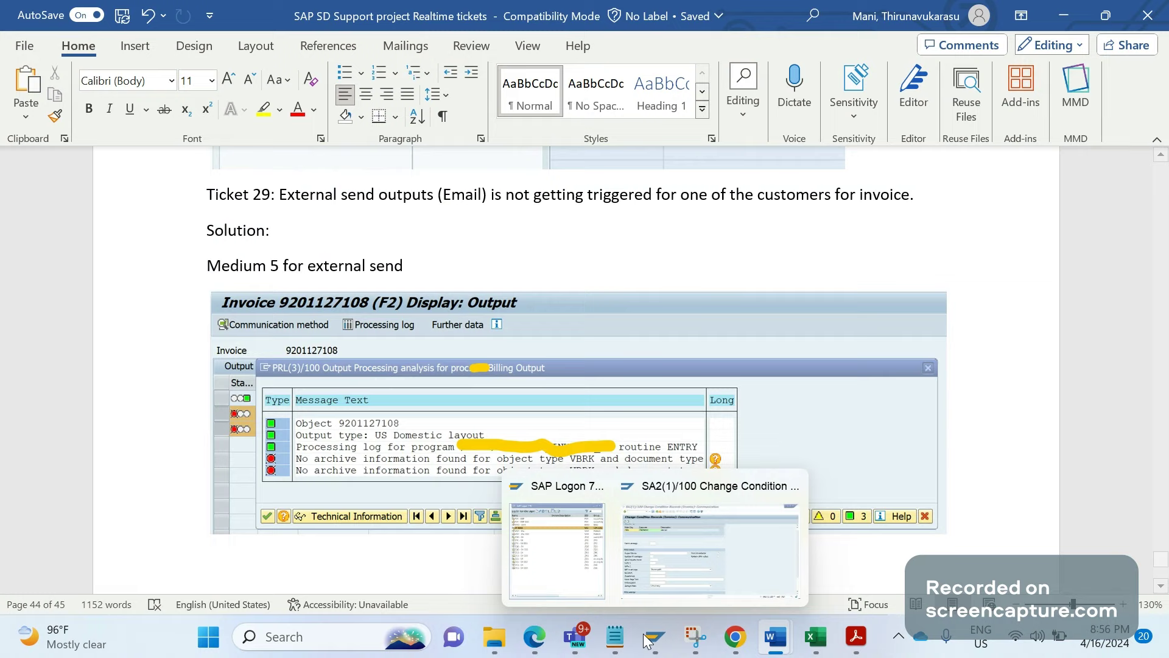
pyautogui.click(685, 558)
pyautogui.click(235, 46)
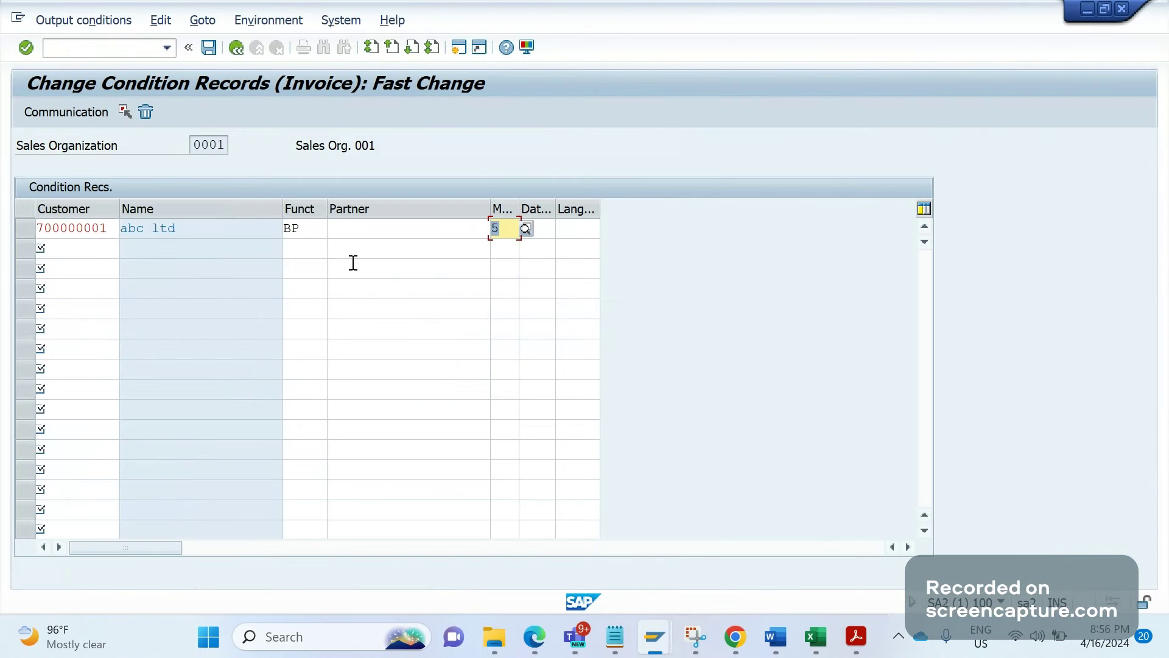
pyautogui.click(129, 51)
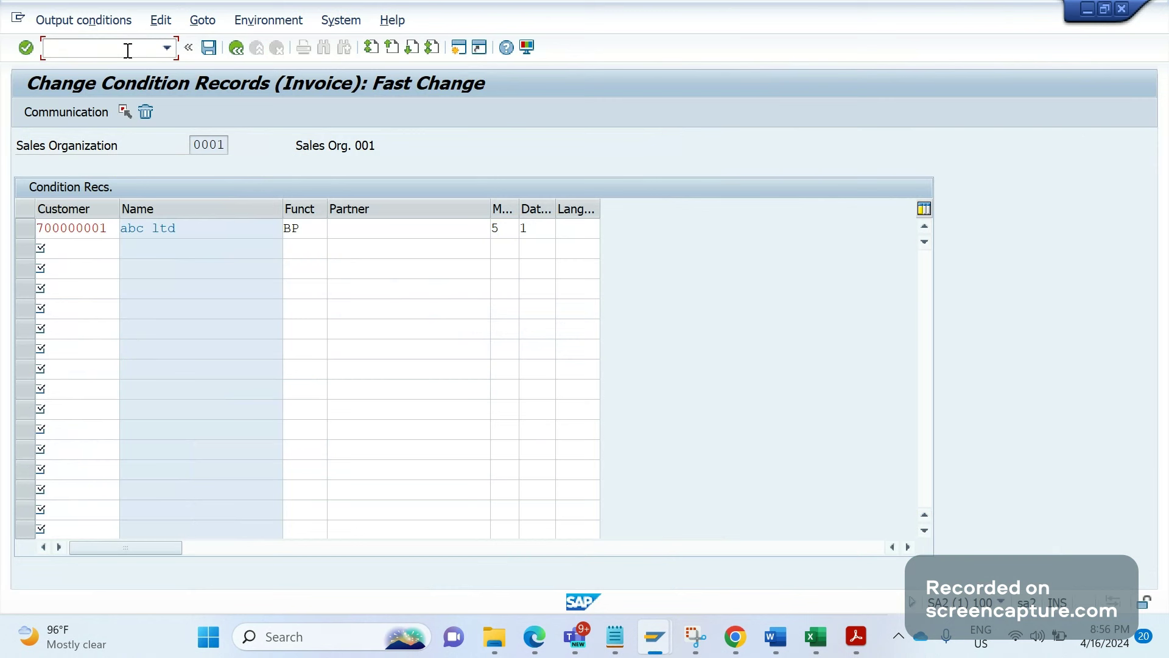
pyautogui.write('/nn')
pyautogui.press('BackSpace')
pyautogui.write('vv31')
pyautogui.press('Return')
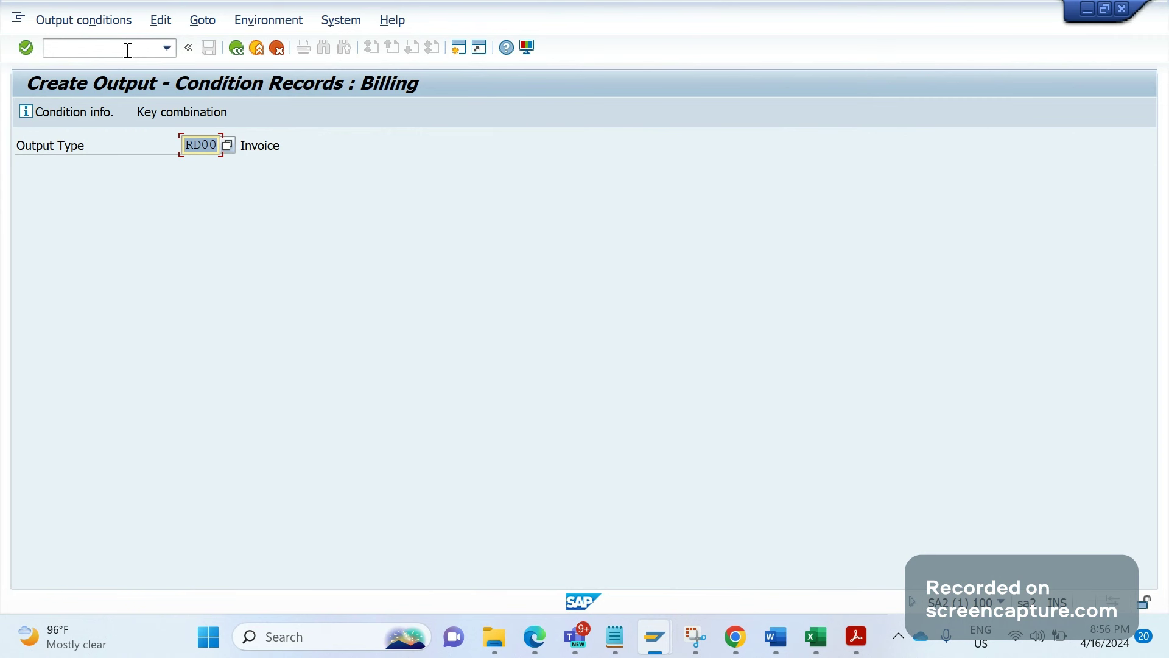
# Proceed with output type RD00 and enter a row for the customer with partner function BP
pyautogui.press('Return')
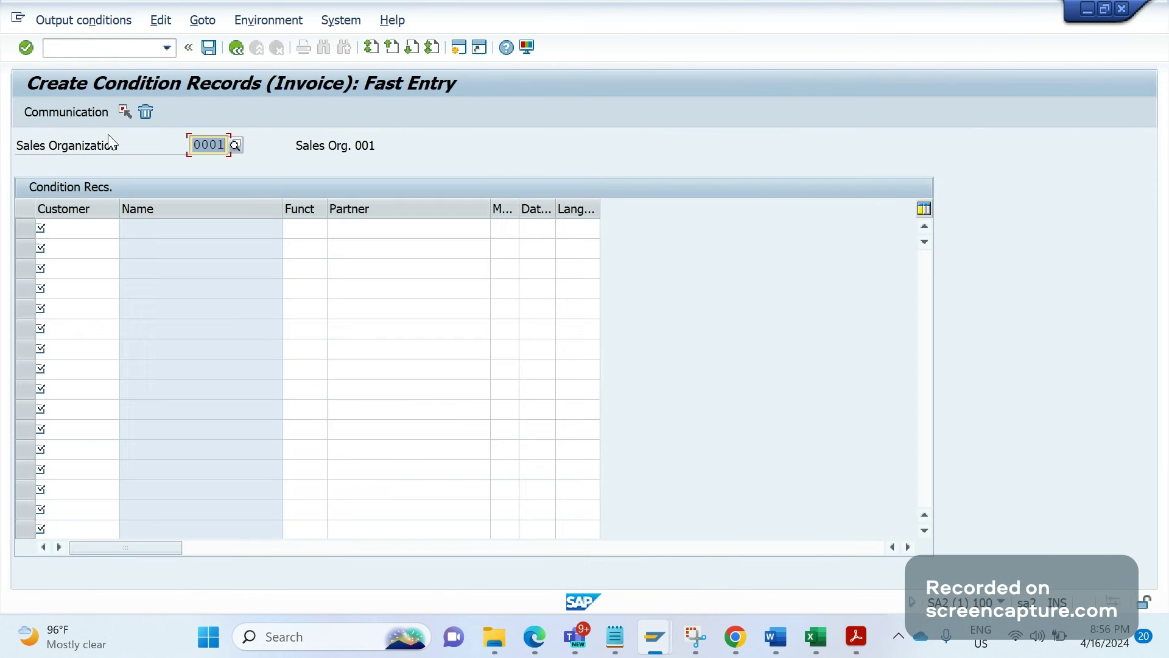
pyautogui.click(105, 230)
pyautogui.write('700000001')
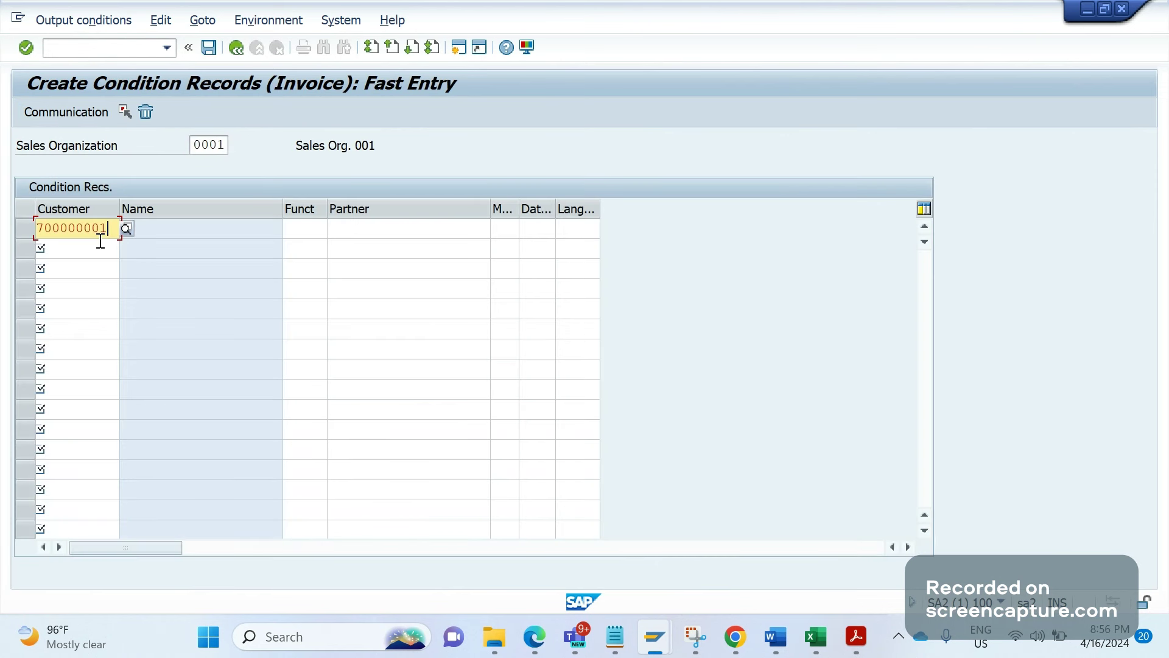
pyautogui.press('Tab')
pyautogui.write('B')
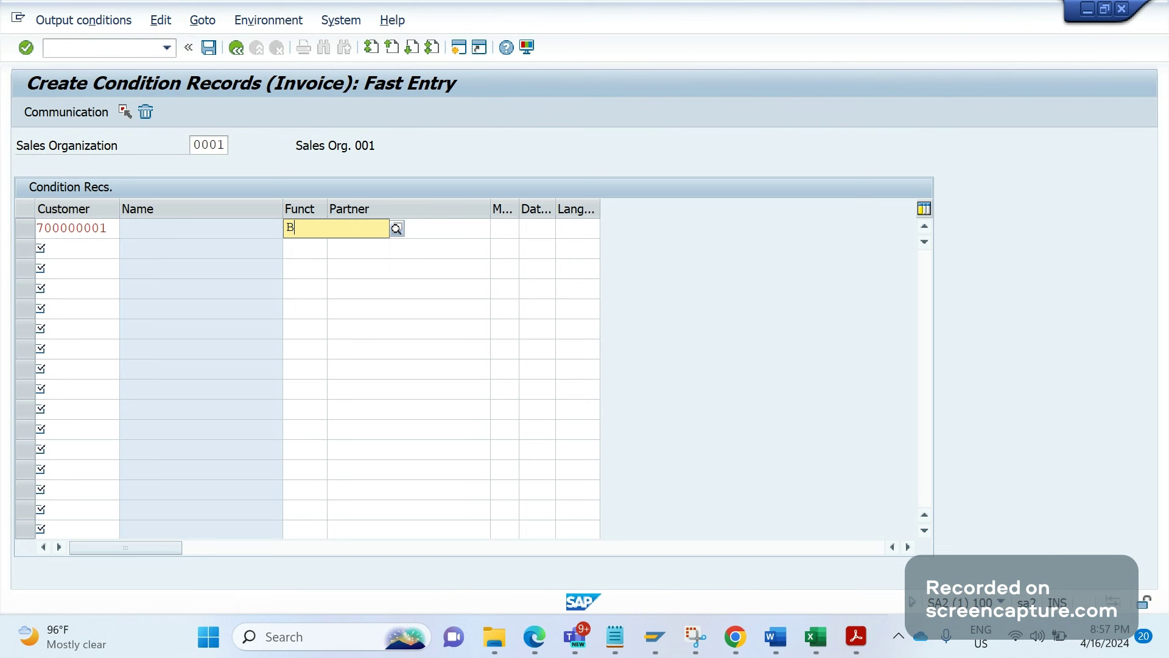
pyautogui.write('P')
pyautogui.press('Return')
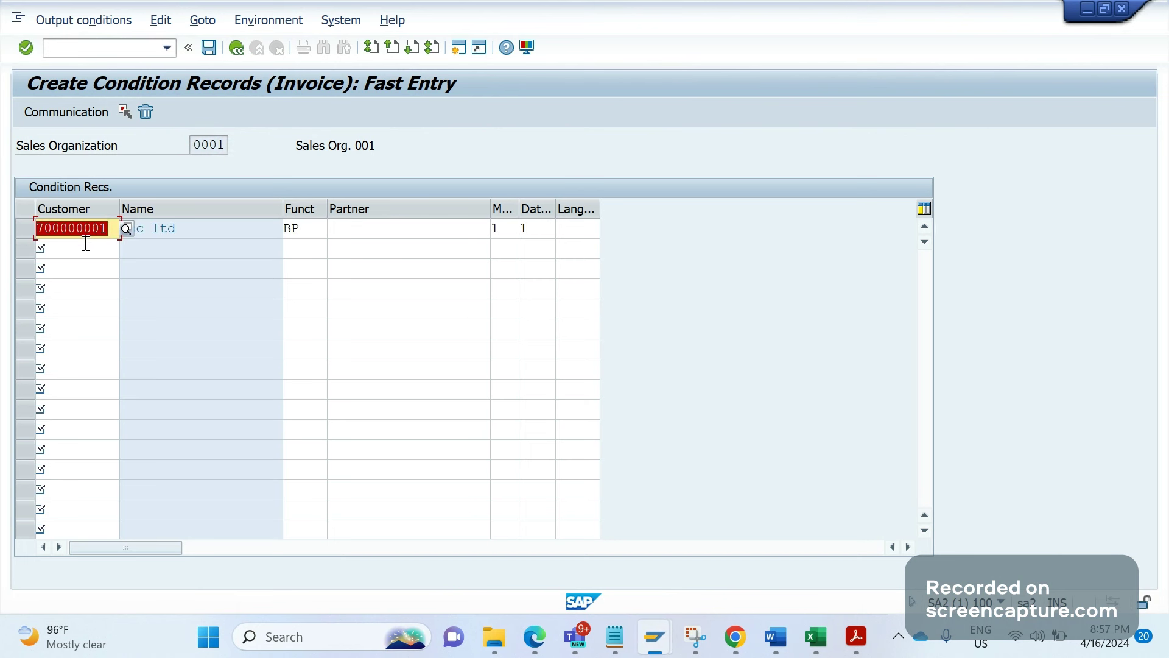
# Set the row's transmission medium to 5 (External send) and confirm the row
pyautogui.click(523, 231)
pyautogui.press('F4')
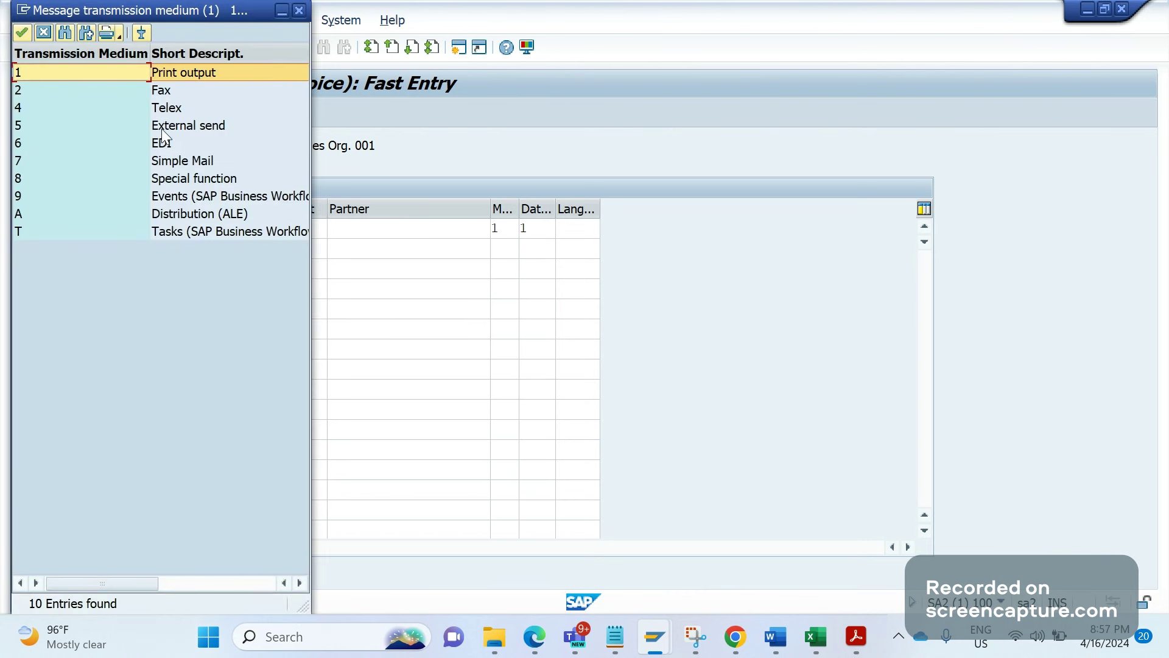
pyautogui.doubleClick(162, 129)
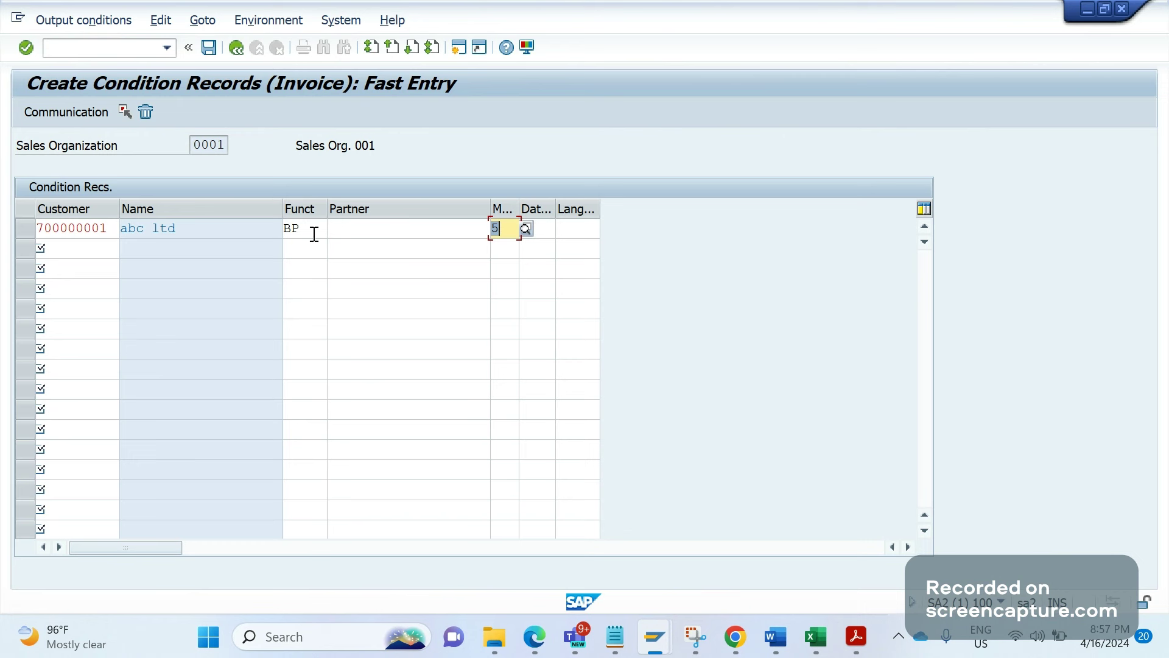
pyautogui.press('Return')
pyautogui.press('Return')
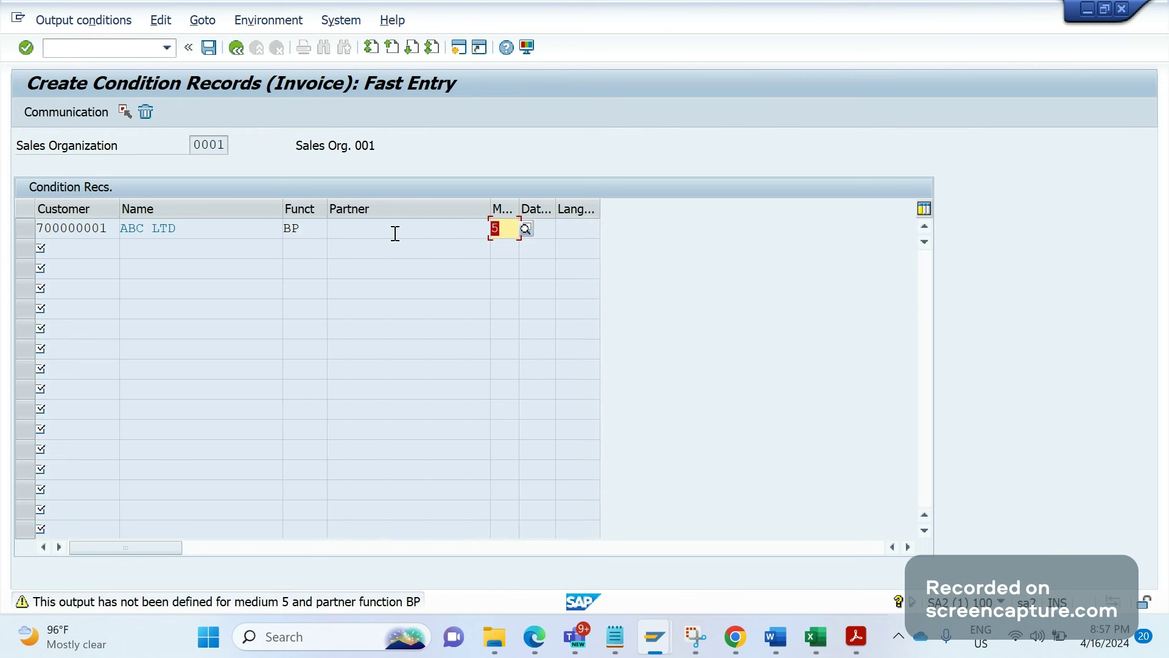
pyautogui.press('Return')
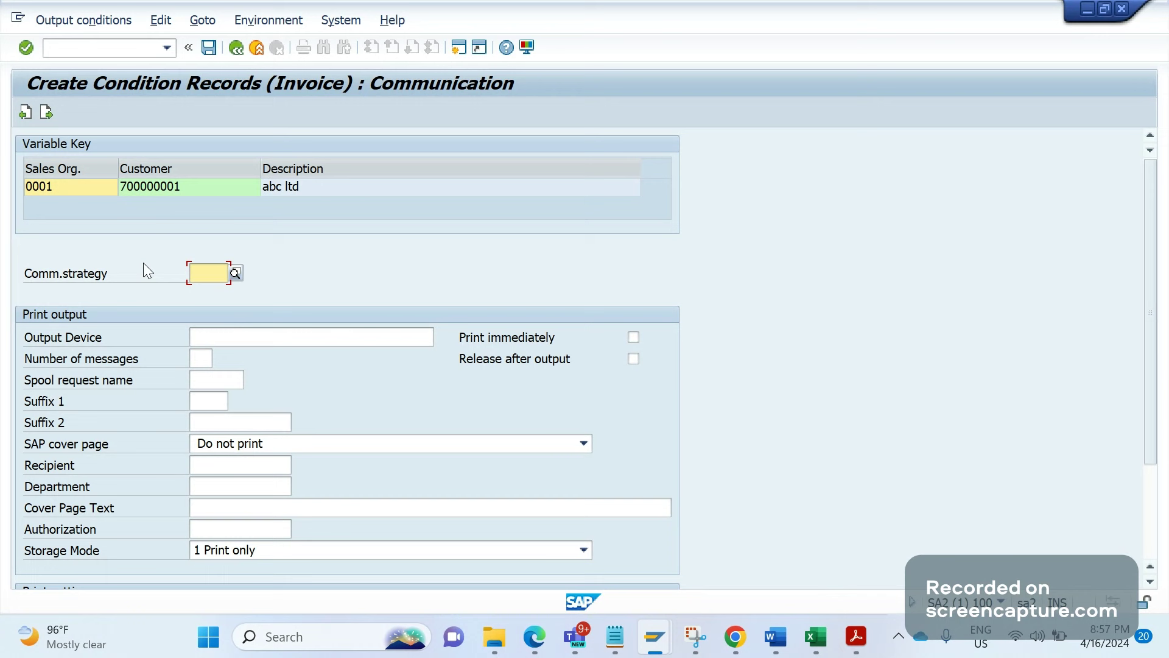
# Set communication strategy CS01 and keep storage mode at 1 Print only
pyautogui.write('CS')
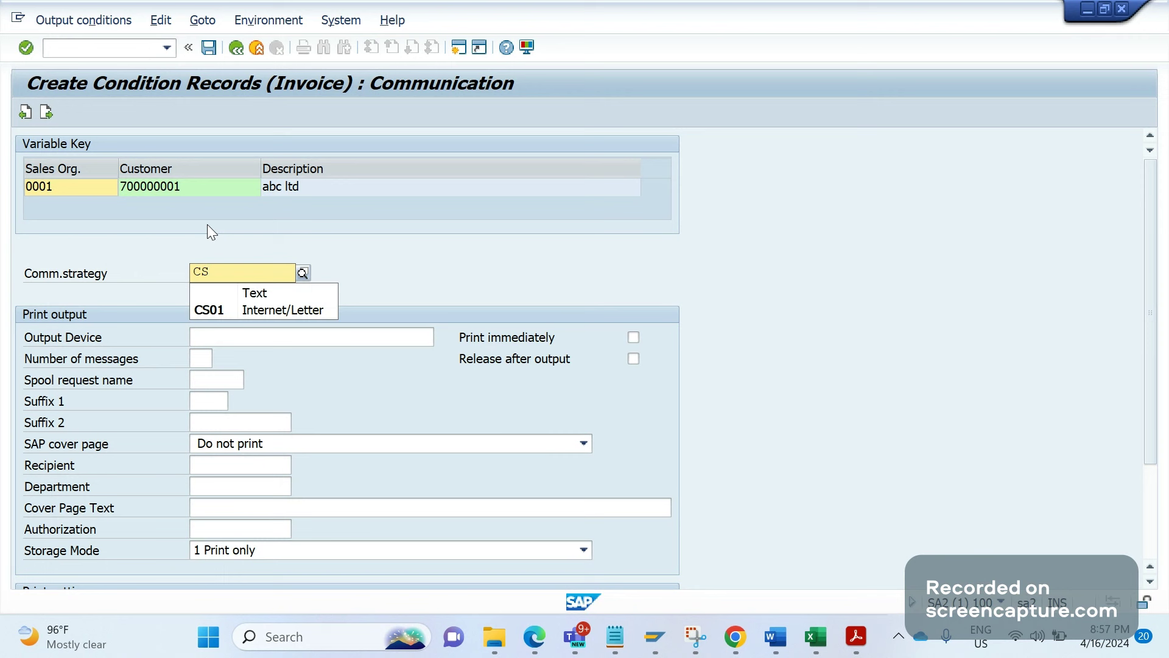
pyautogui.write('01')
pyautogui.press('Return')
pyautogui.scroll(-1, 379, 410)
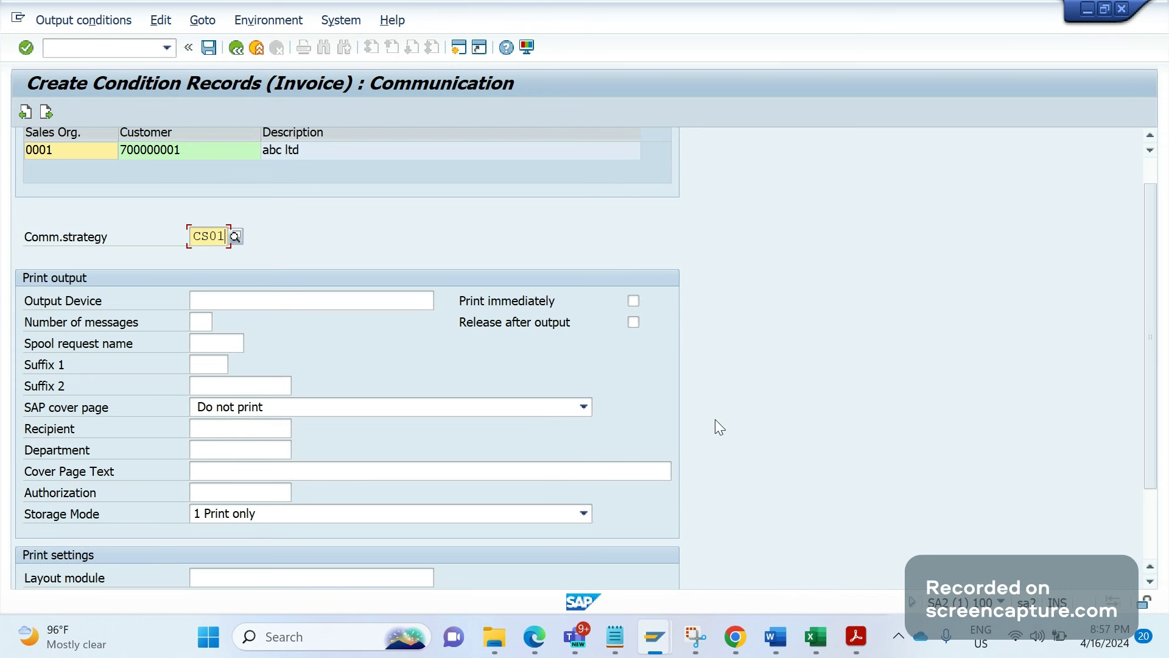
pyautogui.scroll(-1, 715, 419)
pyautogui.click(583, 476)
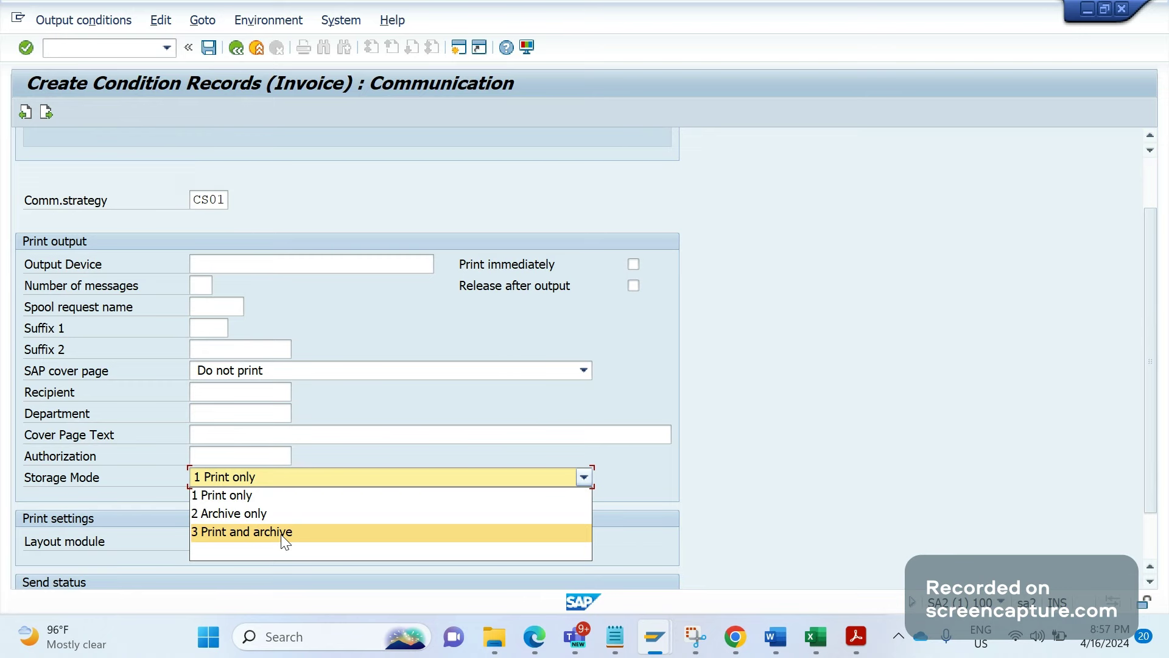
pyautogui.press('Escape')
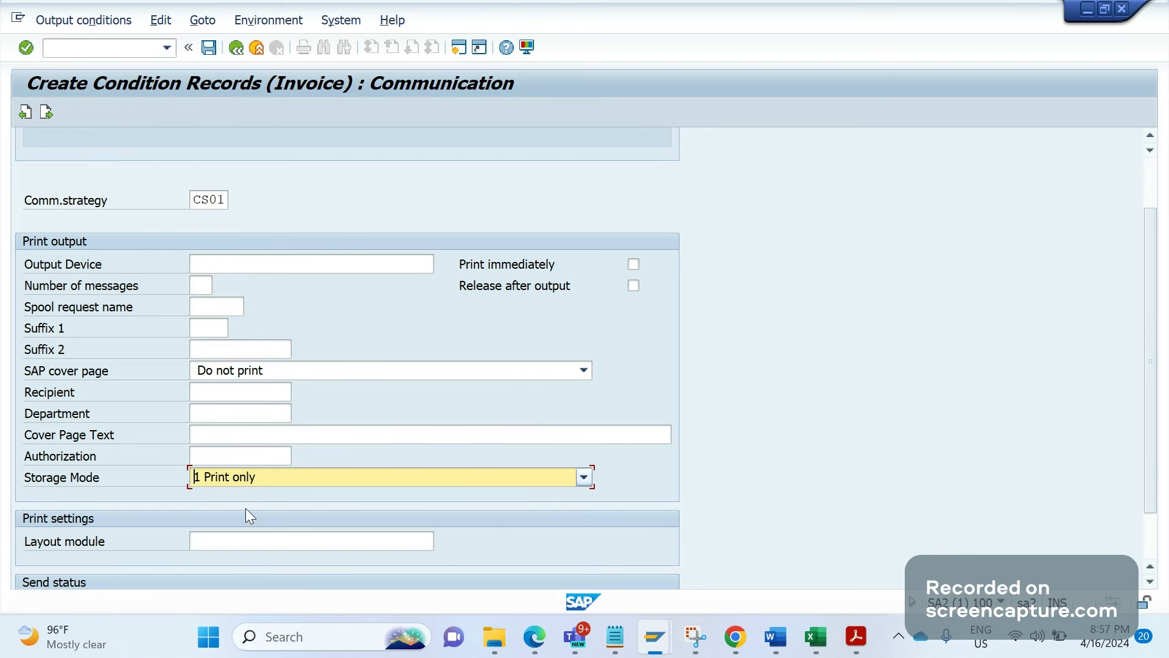
# Save the Invoice condition record with Ctrl+S
pyautogui.hotkey('ctrl', 's')
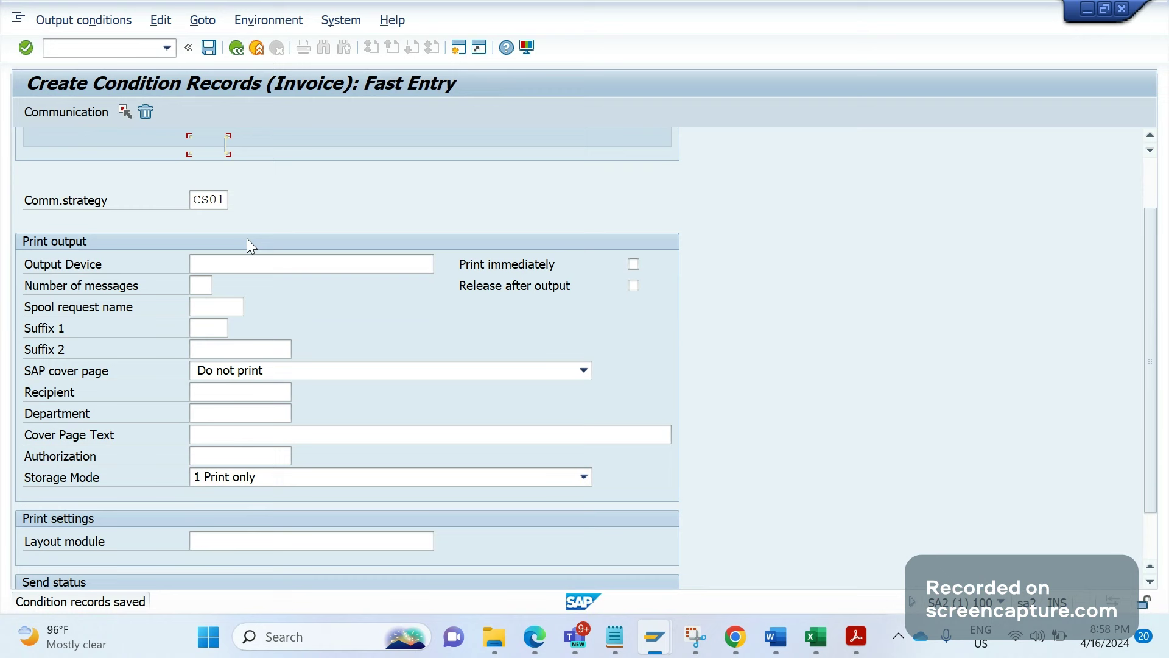